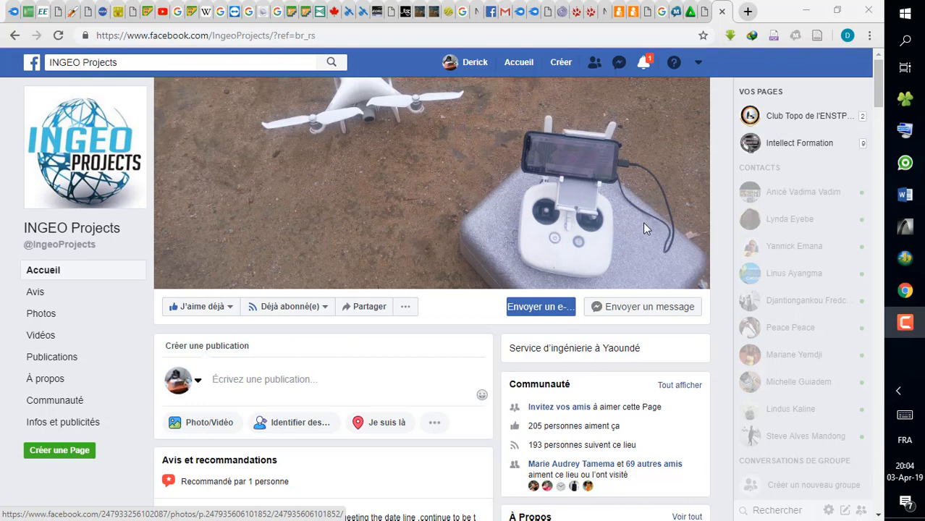
- Add the DEM TIF raster and the water shapefile from the Simulation Innondation folder to the empty ArcScene document
mouse_move(905, 259)
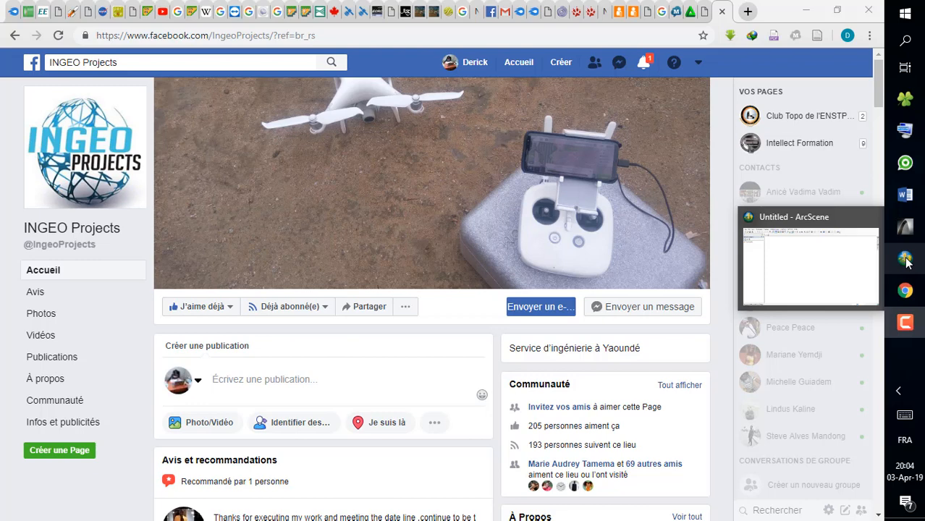
mouse_move(909, 165)
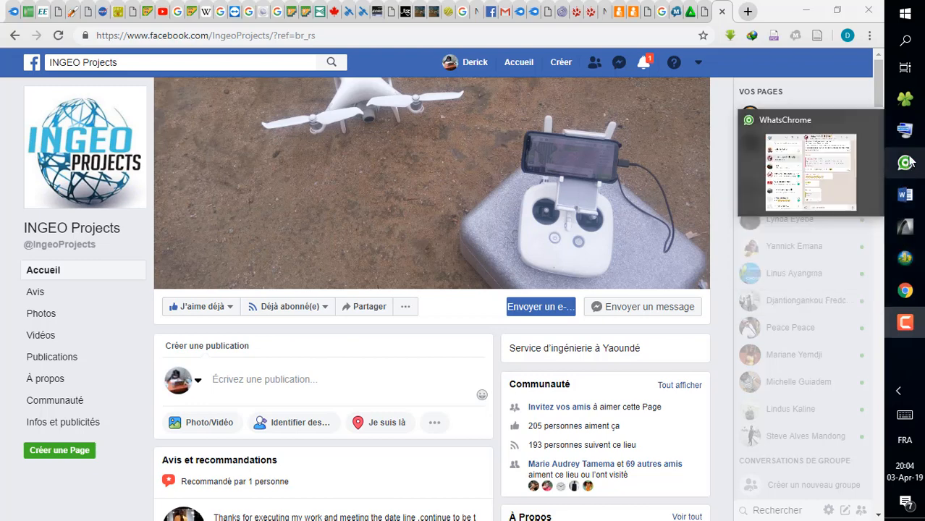
mouse_move(912, 236)
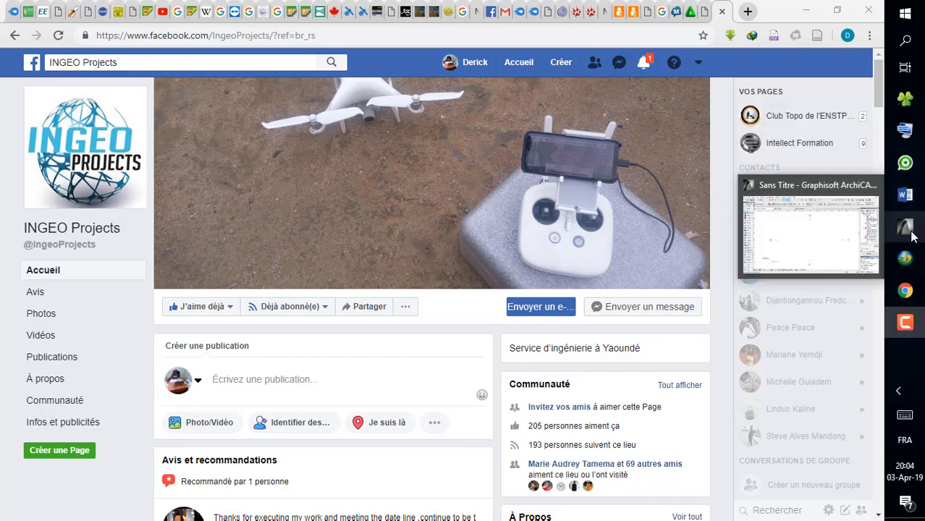
click(905, 258)
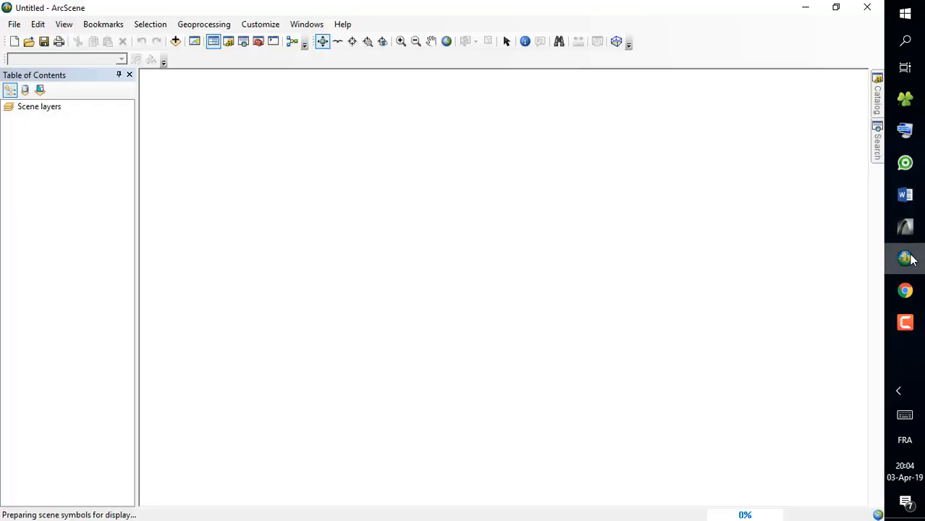
click(904, 134)
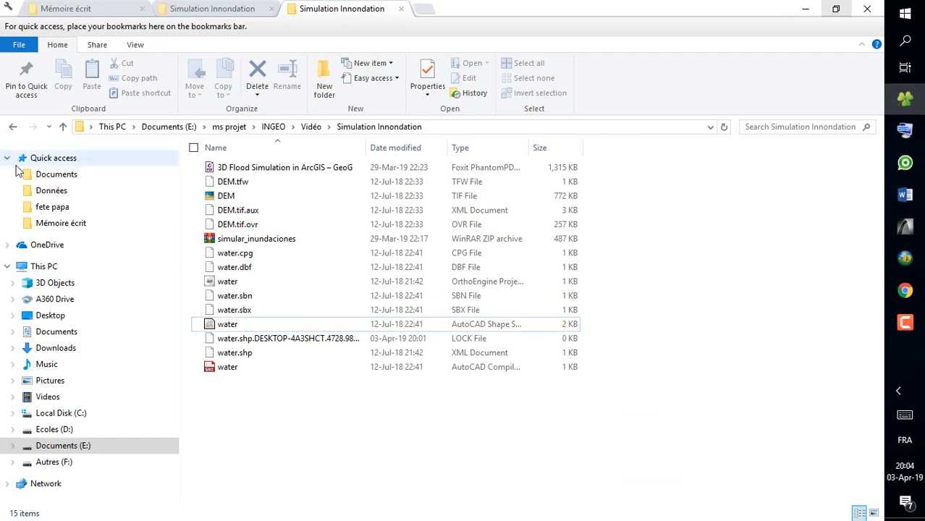
click(228, 198)
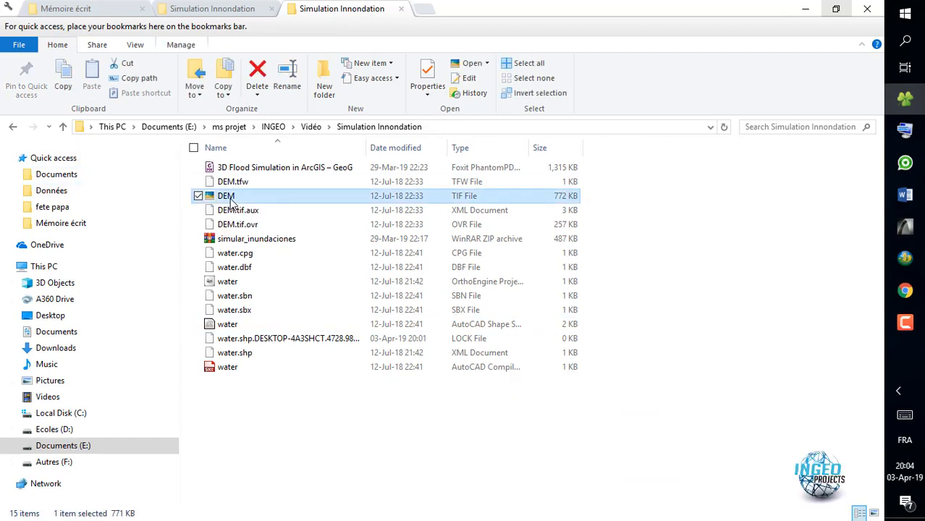
ctrl+click(230, 324)
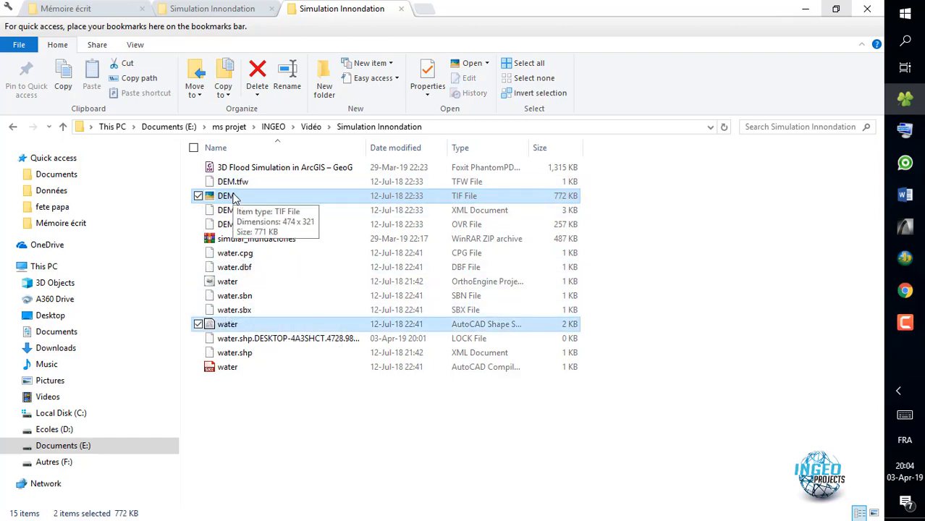
drag(233, 199, 440, 240)
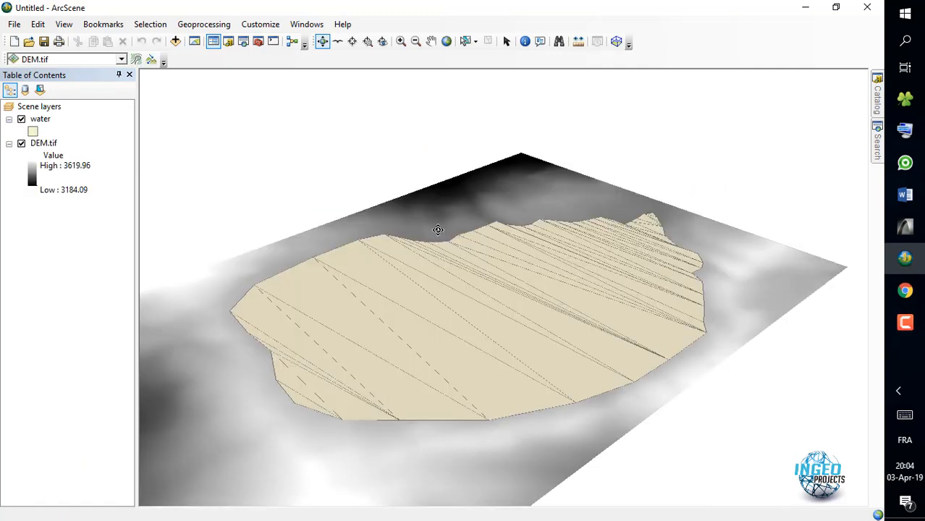
- Change the fill color of the water layer's symbol to bright blue
click(32, 131)
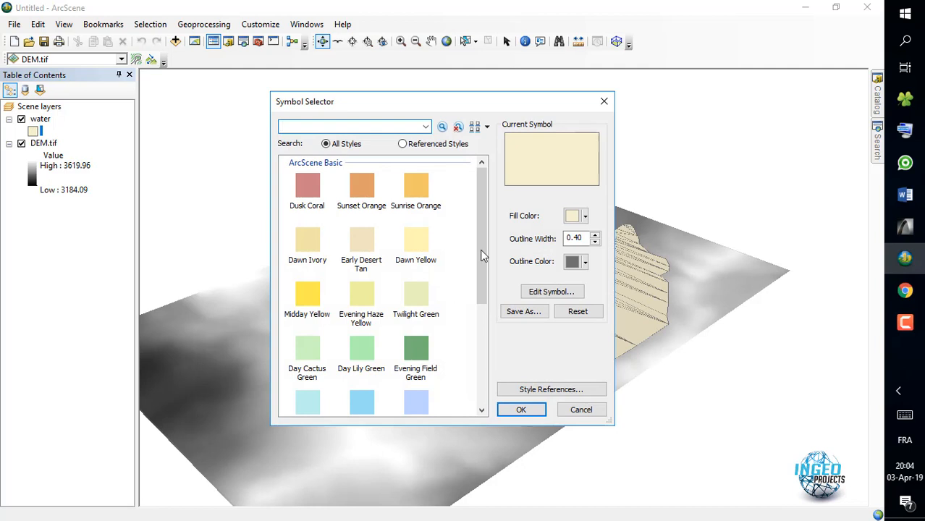
click(585, 217)
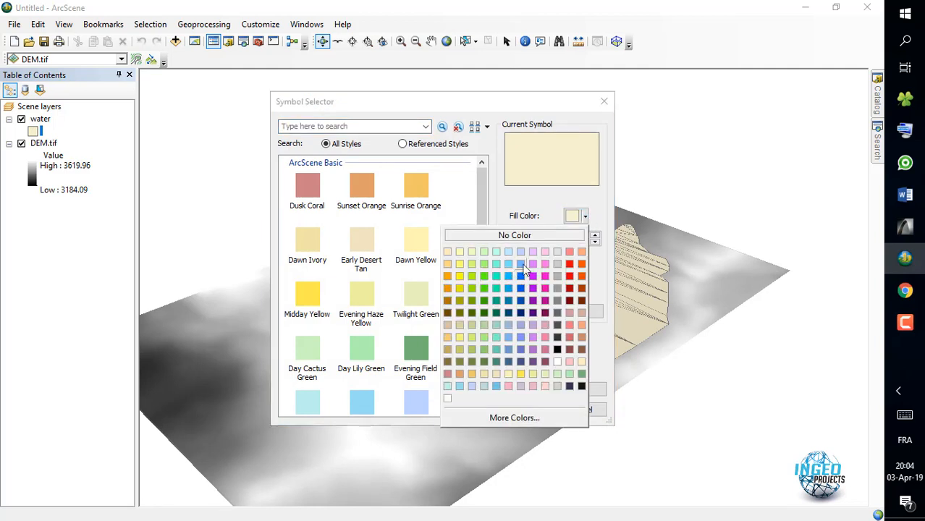
click(521, 276)
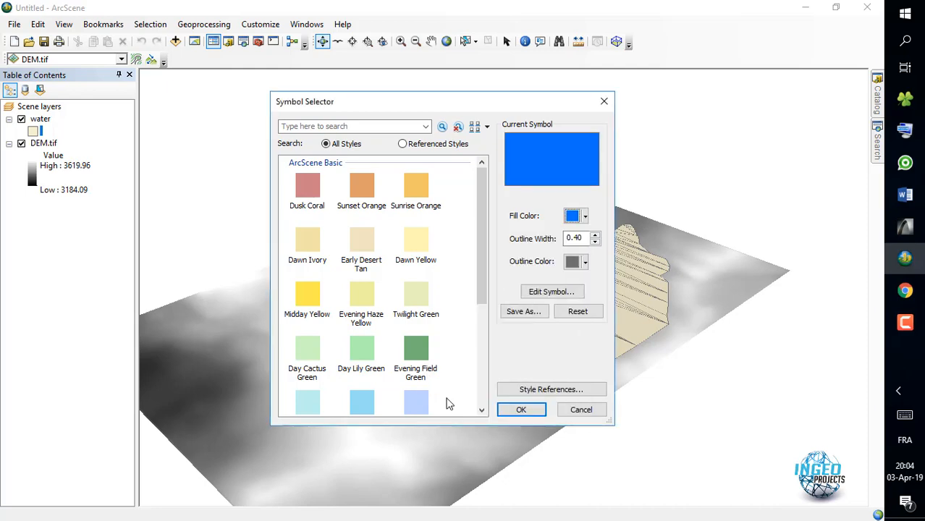
click(524, 410)
- Set the DEM.tif layer's base heights to float on a custom surface, using DEM.tif itself as the elevation source
scroll(337, 167, down, 2)
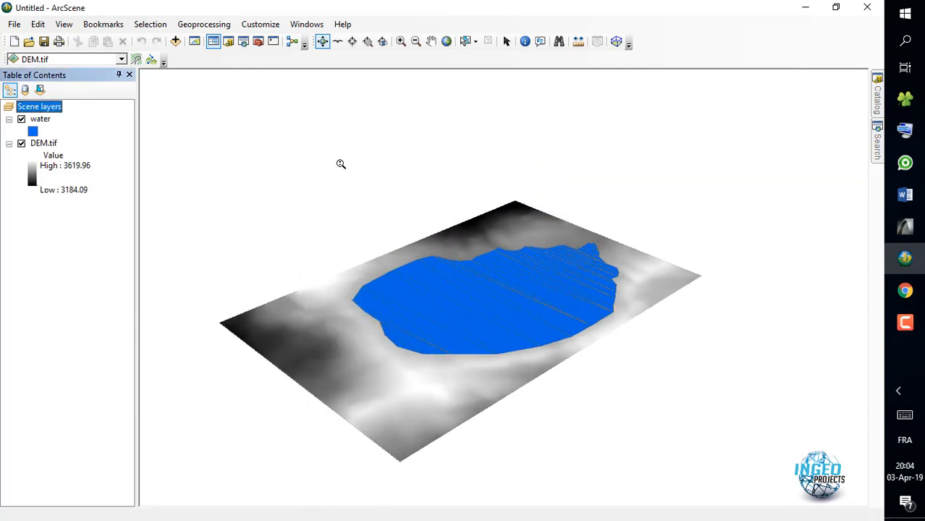
drag(388, 361, 248, 267)
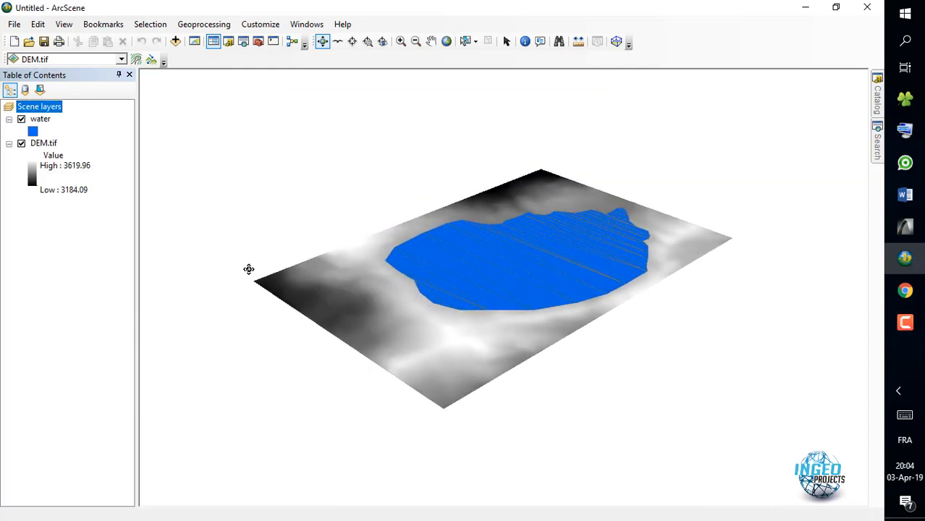
click(39, 143)
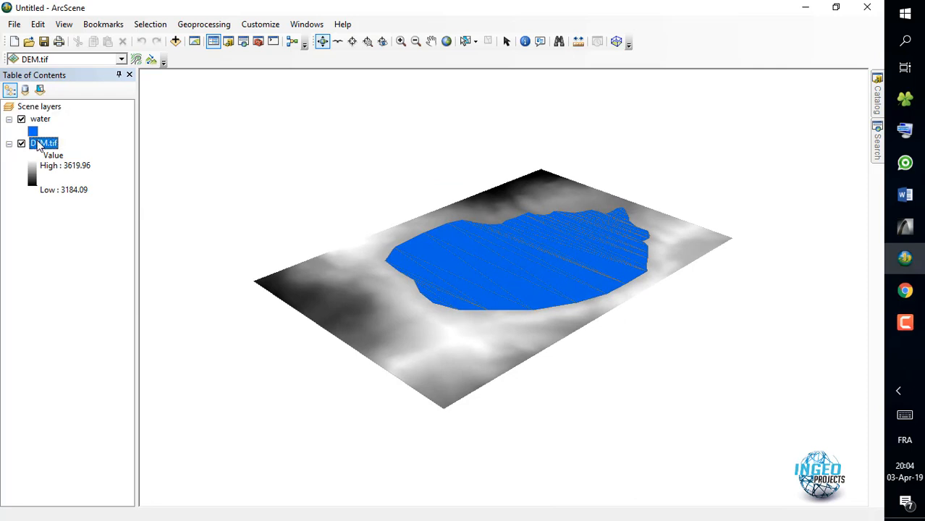
right_click(39, 144)
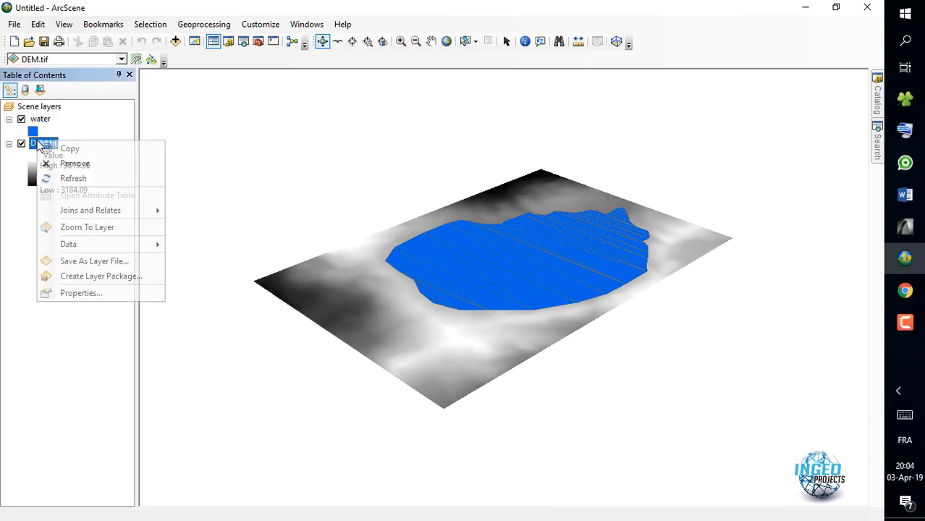
click(91, 293)
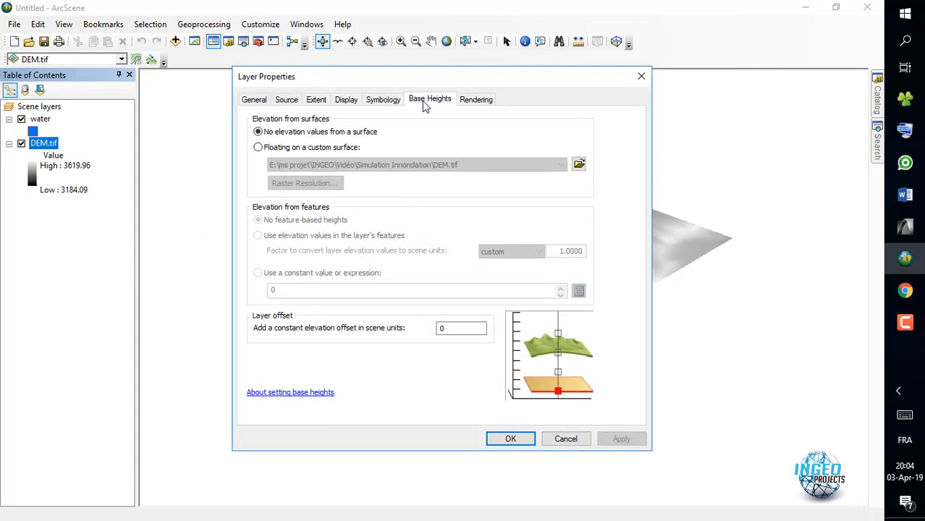
click(276, 149)
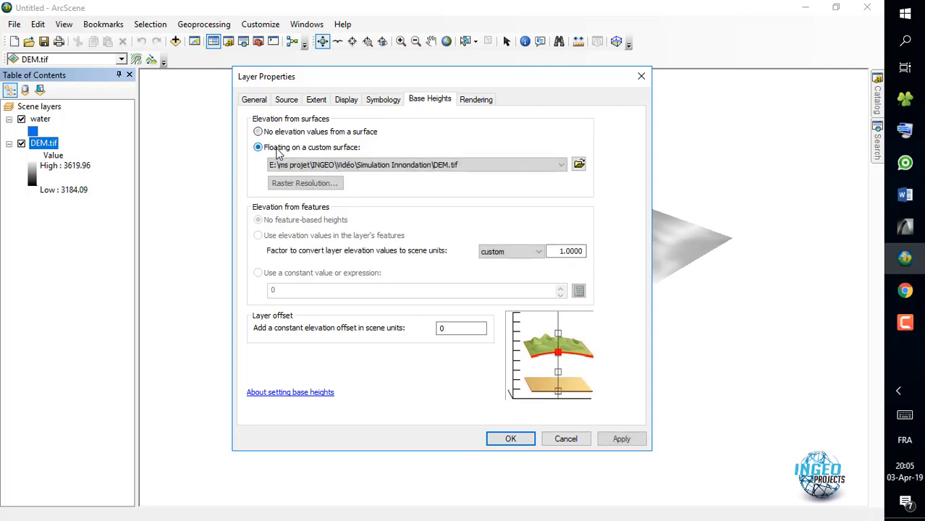
click(511, 440)
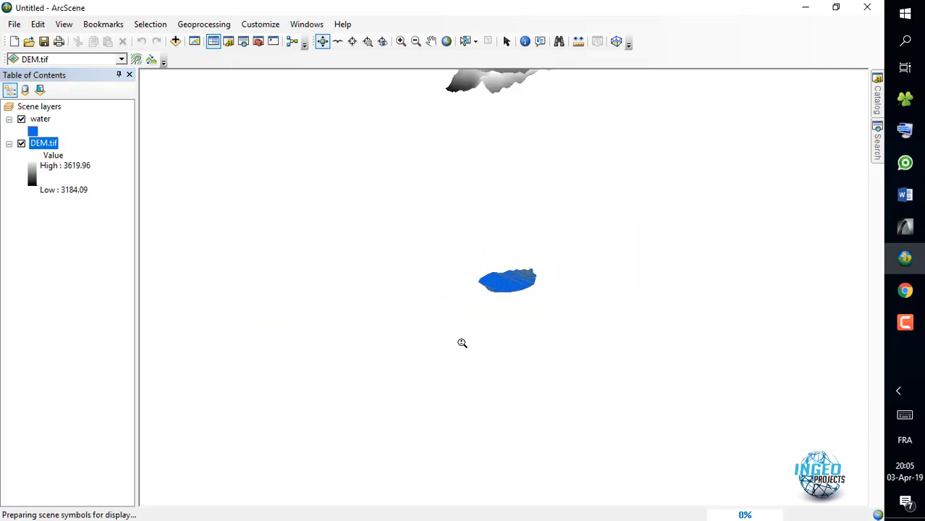
- Enable the Animation tools and open the Animation Manager
scroll(505, 140, down, 2)
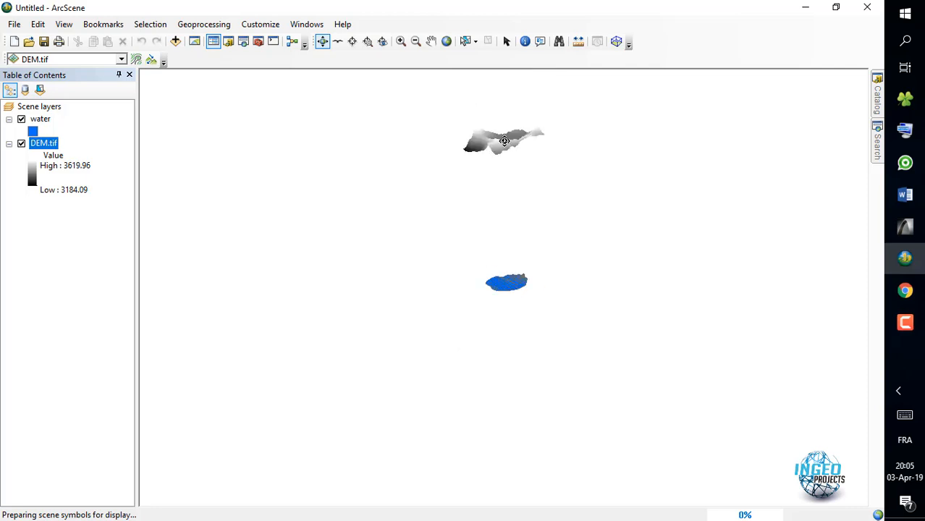
middle_drag(506, 140, 493, 199)
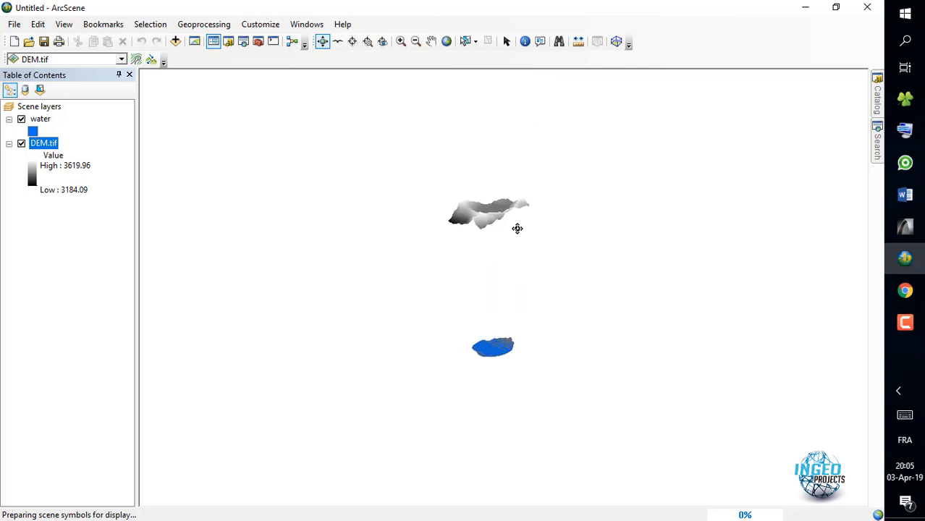
scroll(478, 205, up, 2)
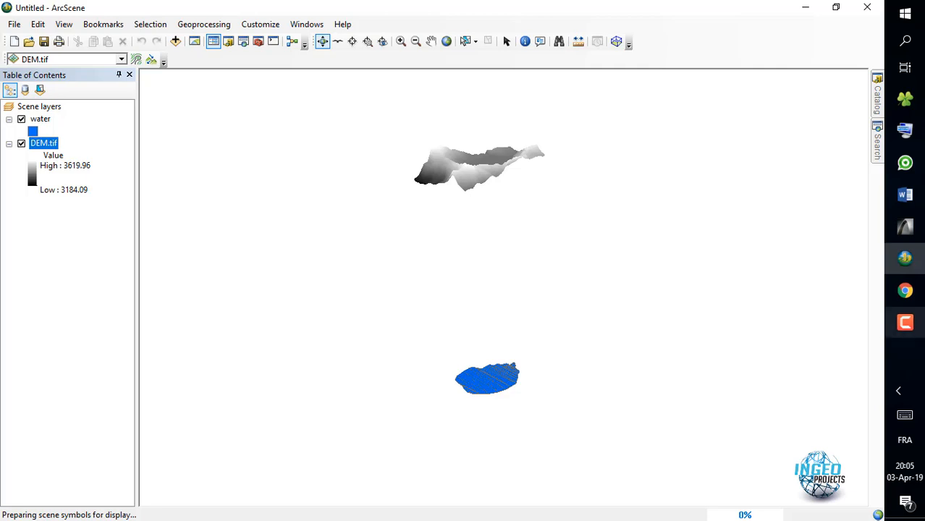
scroll(467, 199, down, 2)
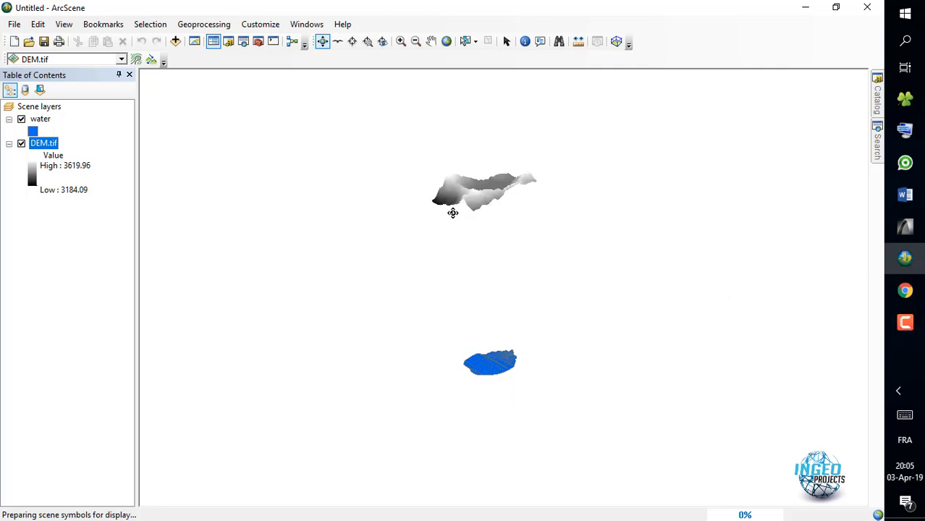
right_click(662, 38)
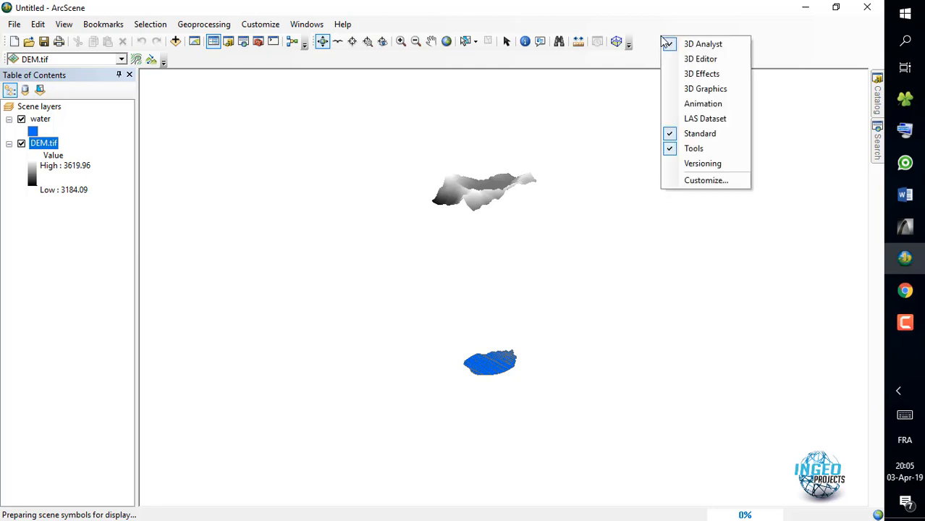
click(696, 103)
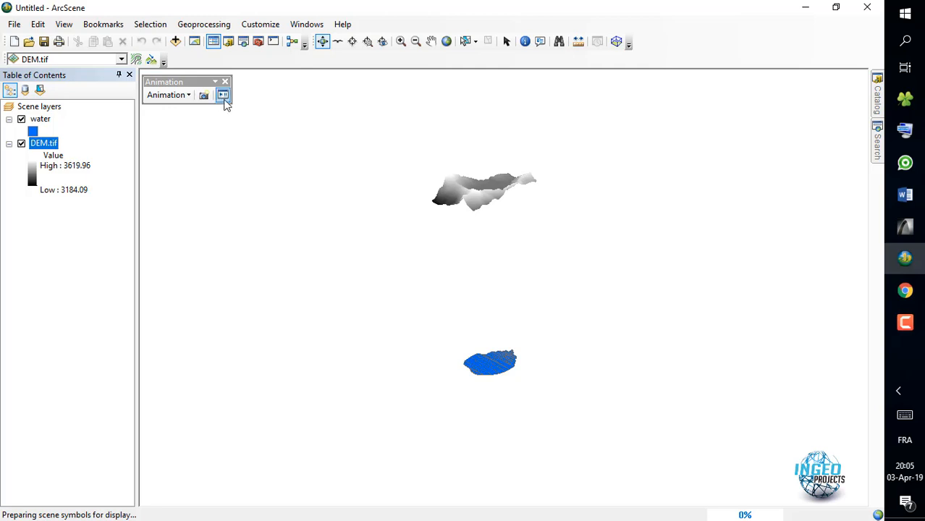
click(186, 97)
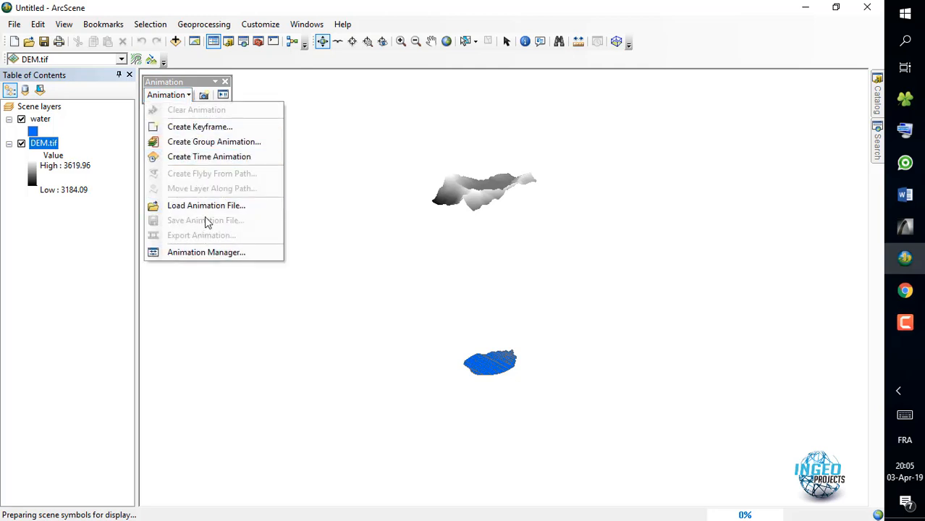
click(196, 253)
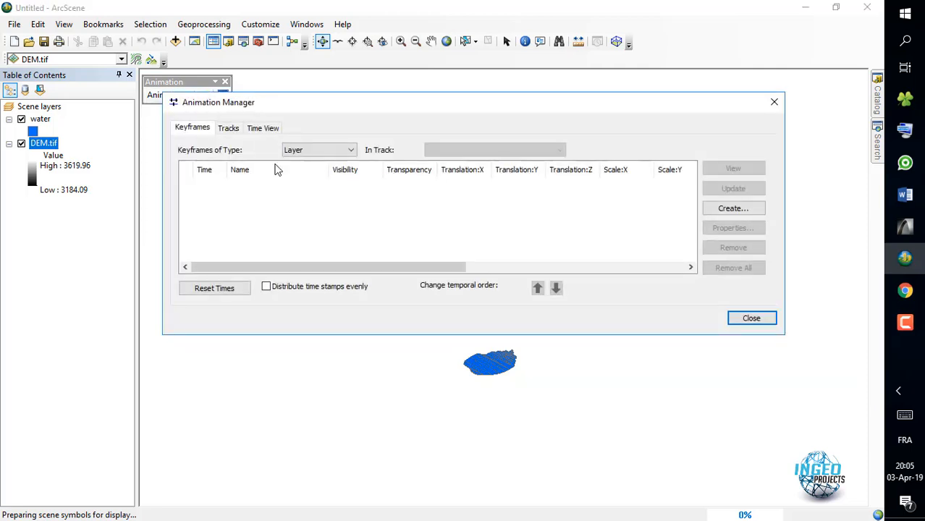
- Start a keyframe of type Layer with water as the source object and add a new destination track for it
click(725, 212)
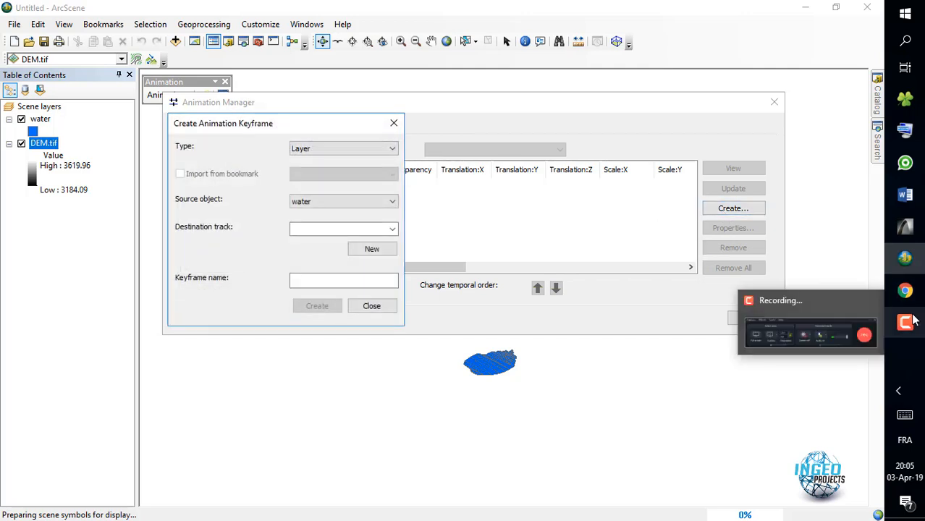
click(829, 360)
click(860, 480)
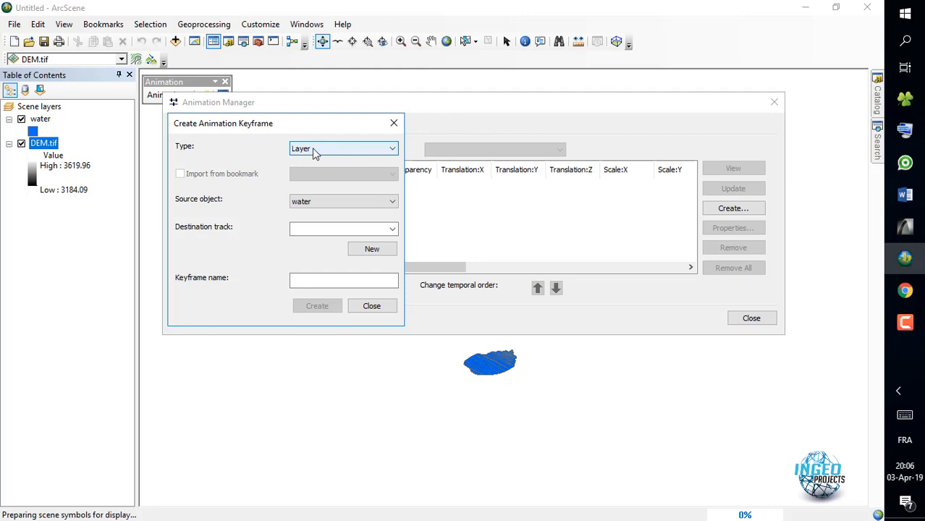
click(308, 204)
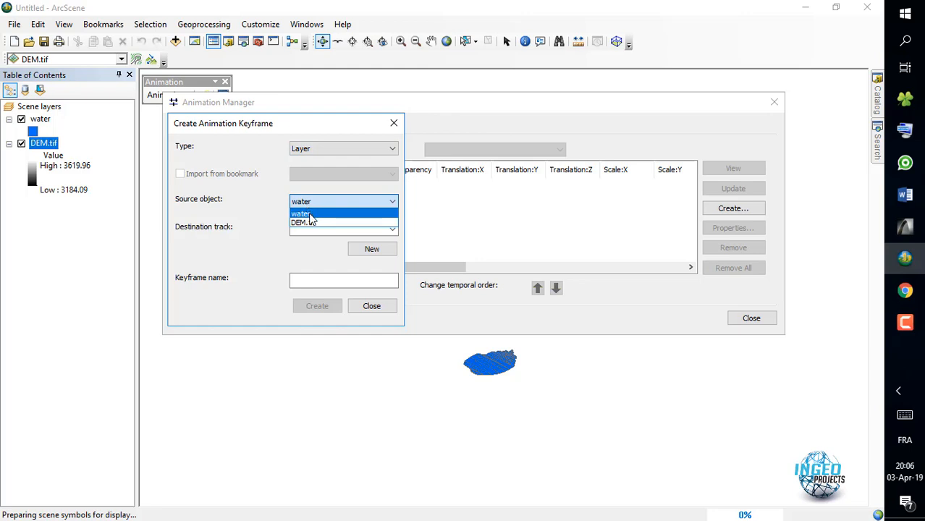
click(309, 216)
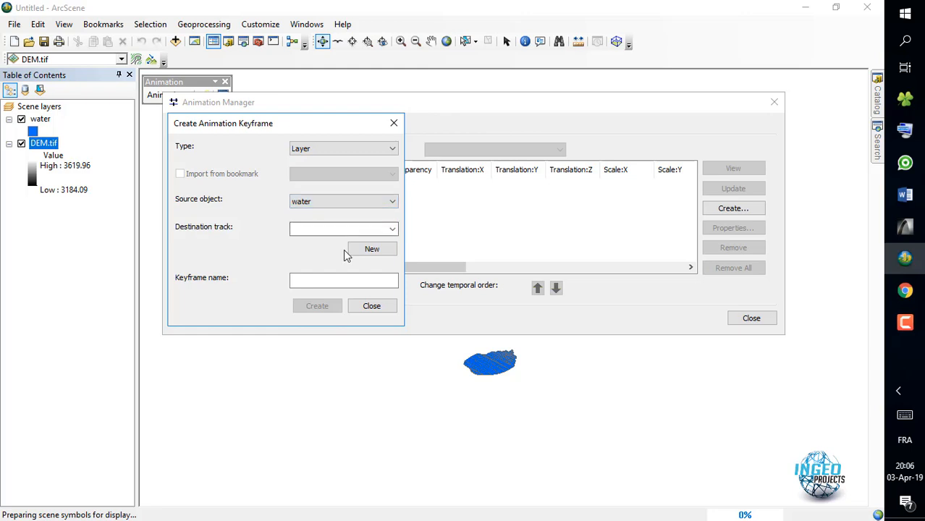
click(372, 252)
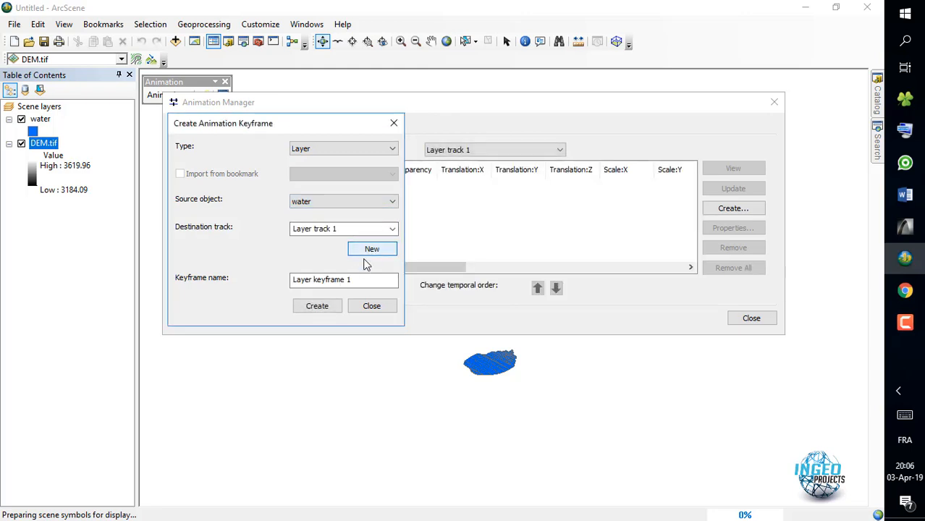
- Create ten water layer keyframes, Layer keyframe 1 to 10, in Layer track 1
click(311, 308)
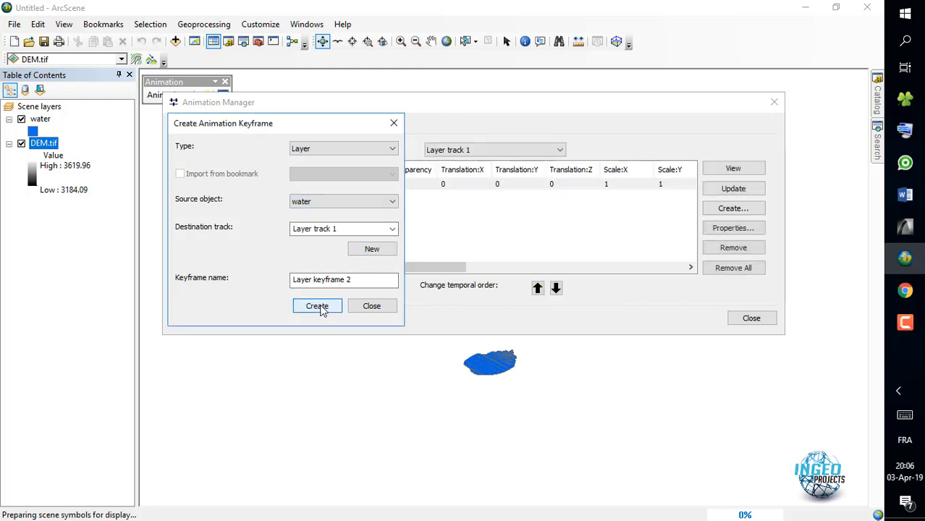
click(320, 308)
click(322, 310)
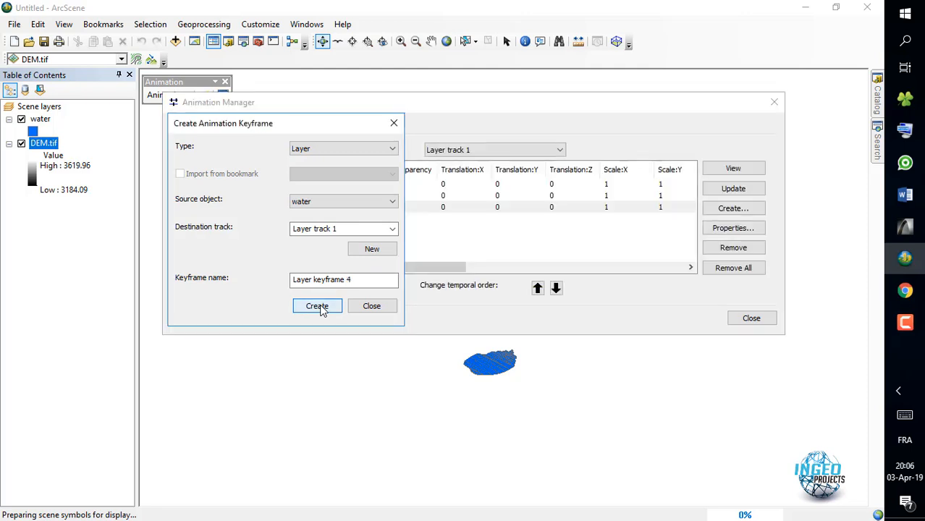
click(323, 308)
click(323, 307)
click(322, 308)
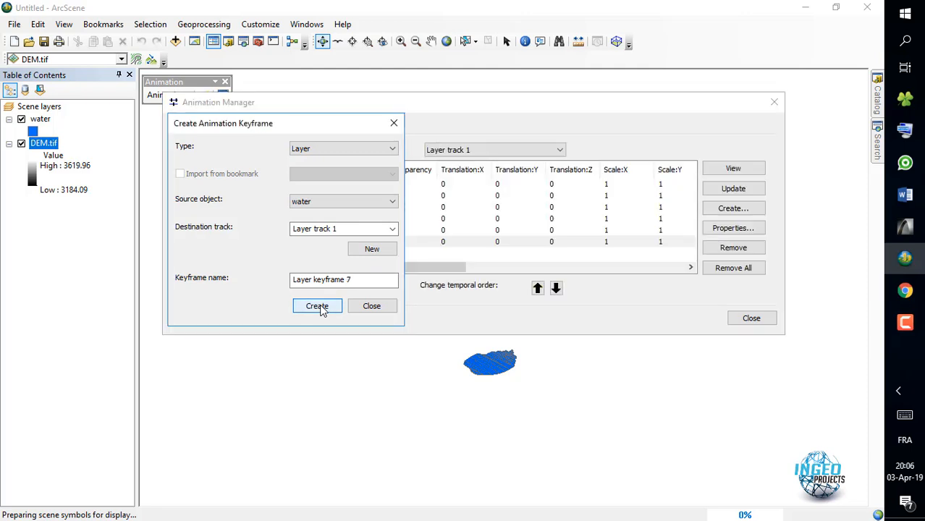
click(322, 308)
click(322, 308)
click(322, 307)
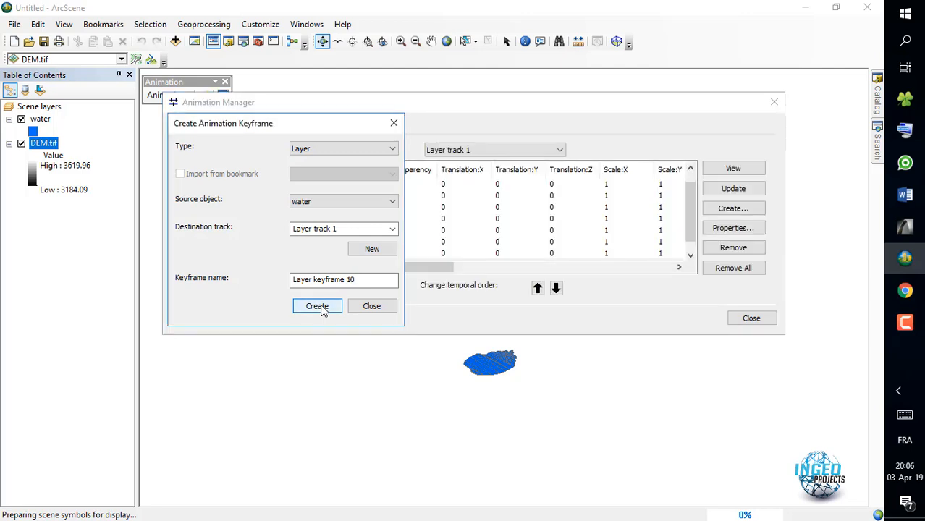
click(322, 308)
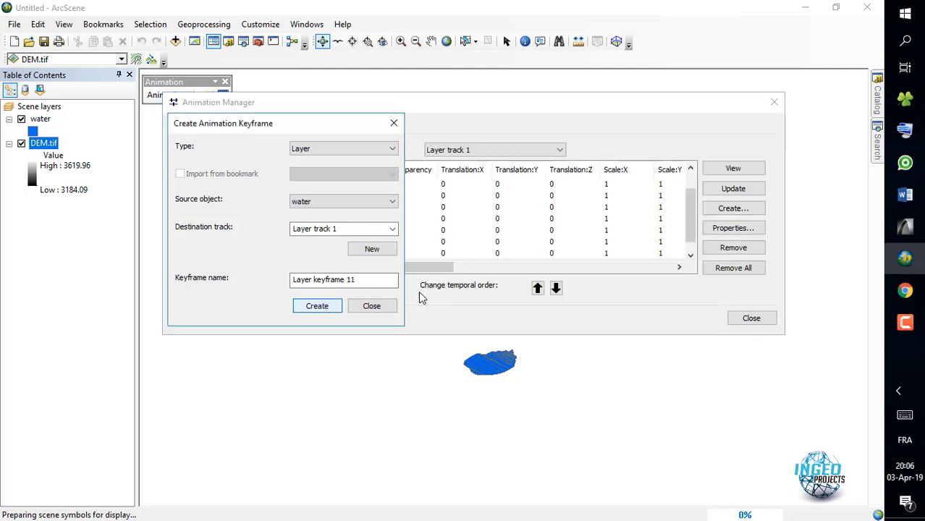
click(367, 303)
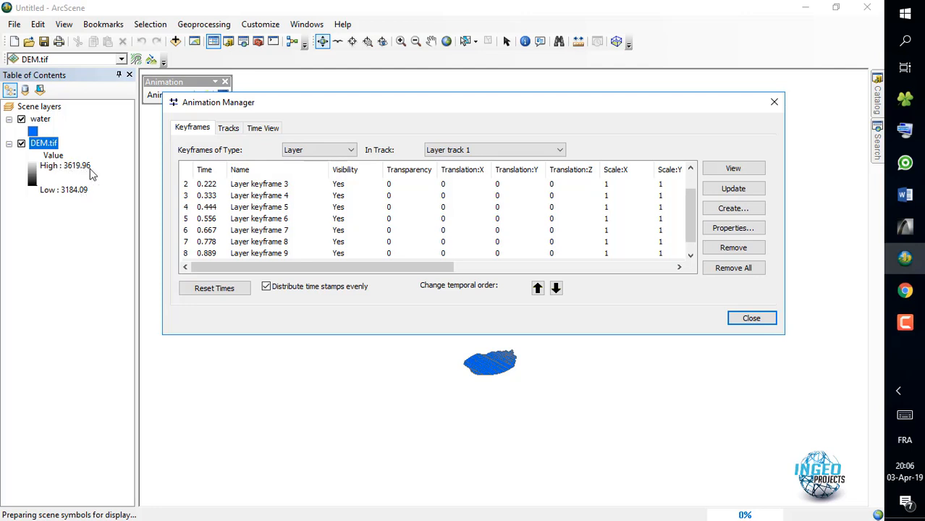
- Set Translation:Z to 3100, 3150 and 3200 for Layer keyframes 3, 4 and 5 respectively
click(558, 185)
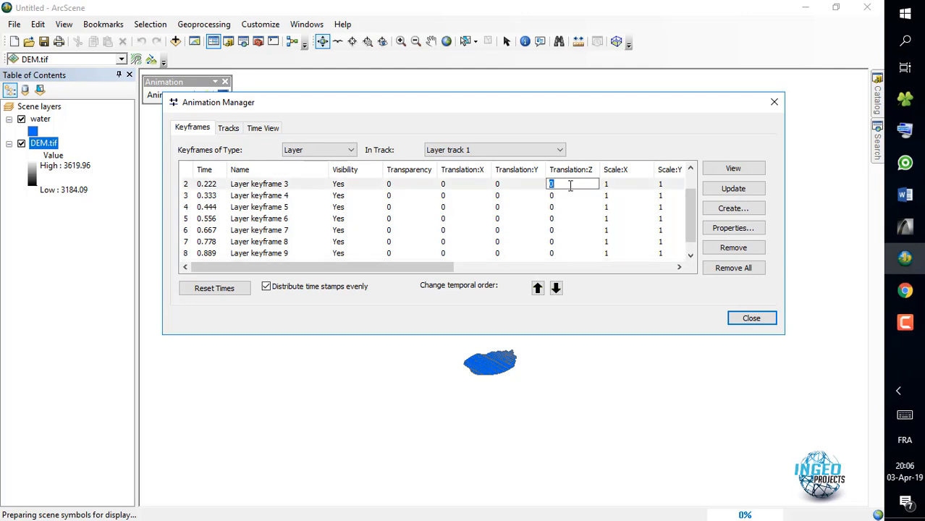
text(3100)
click(564, 197)
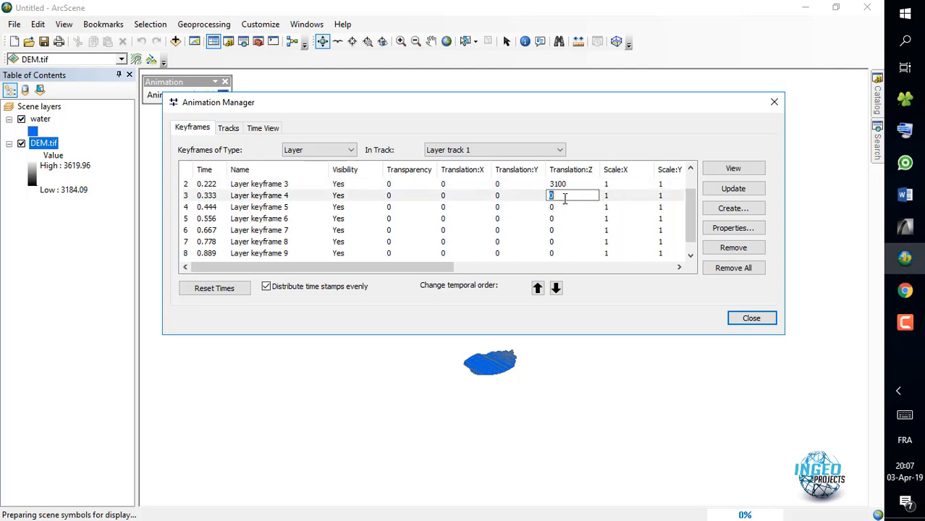
text(3150)
click(567, 207)
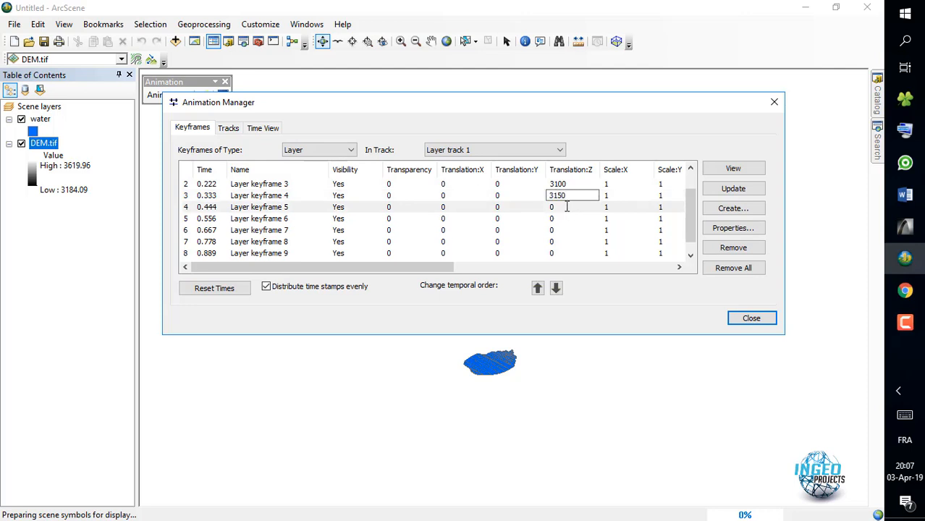
text(3200)
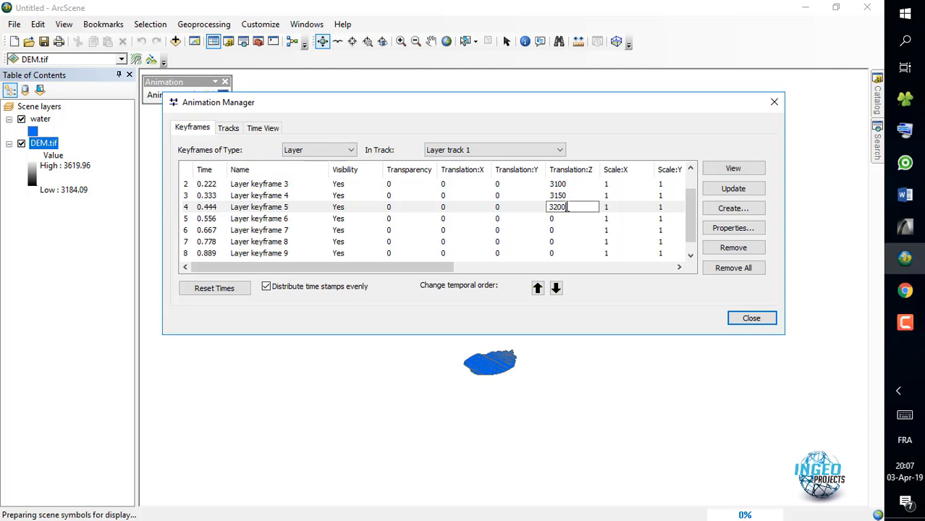
- Set Translation:Z to 3250 for Layer keyframe 6 and to 3300 for Layer keyframe 7
click(566, 218)
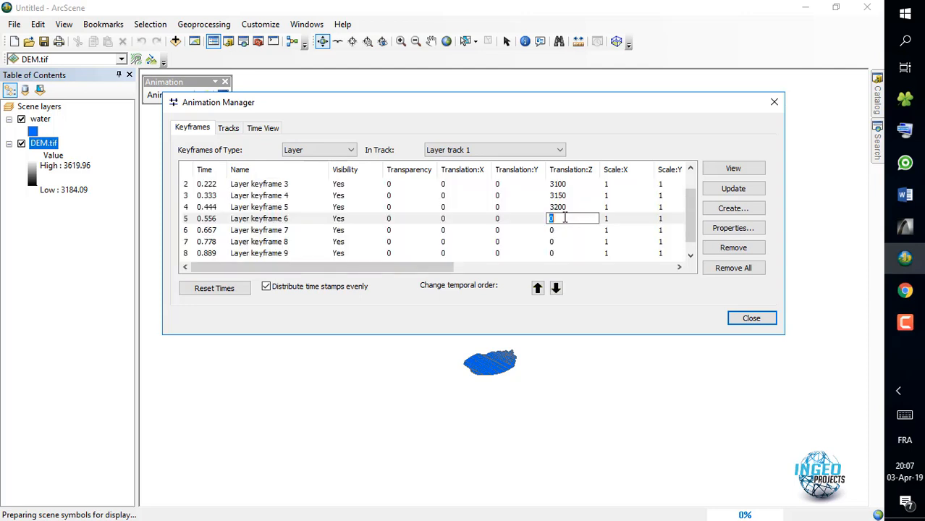
text(3250)
click(557, 230)
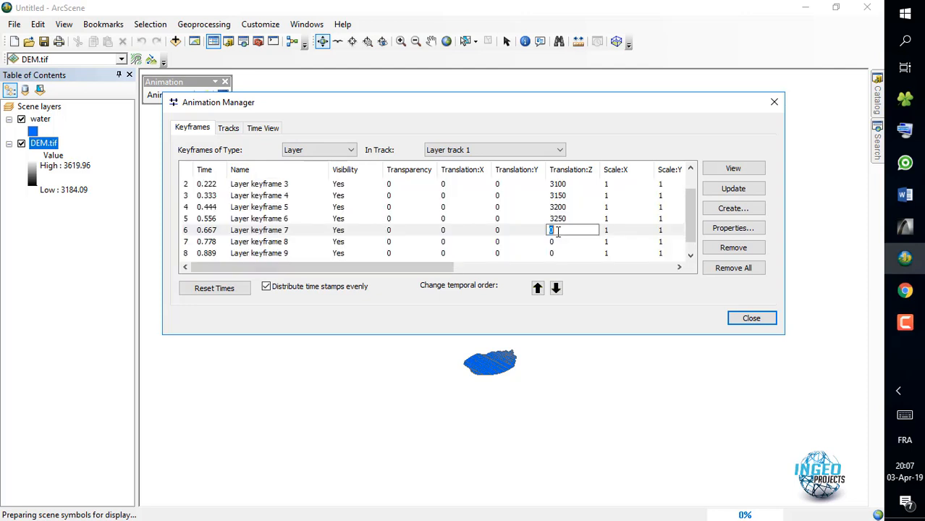
- Set Translation:Z to 3350, 3400 and 3500 for Layer keyframes 8, 9 and 10 respectively
text(3300)
click(564, 241)
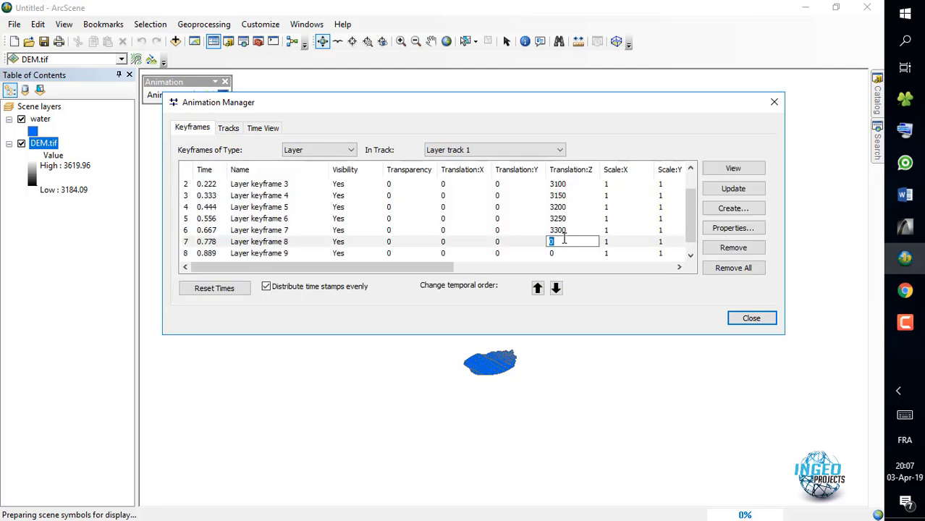
text(335)
click(562, 253)
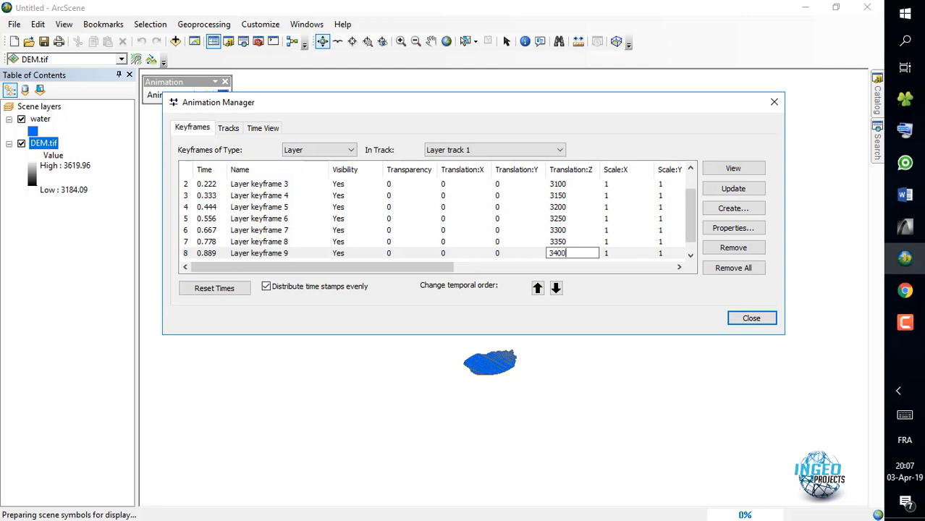
click(691, 255)
click(564, 254)
click(563, 256)
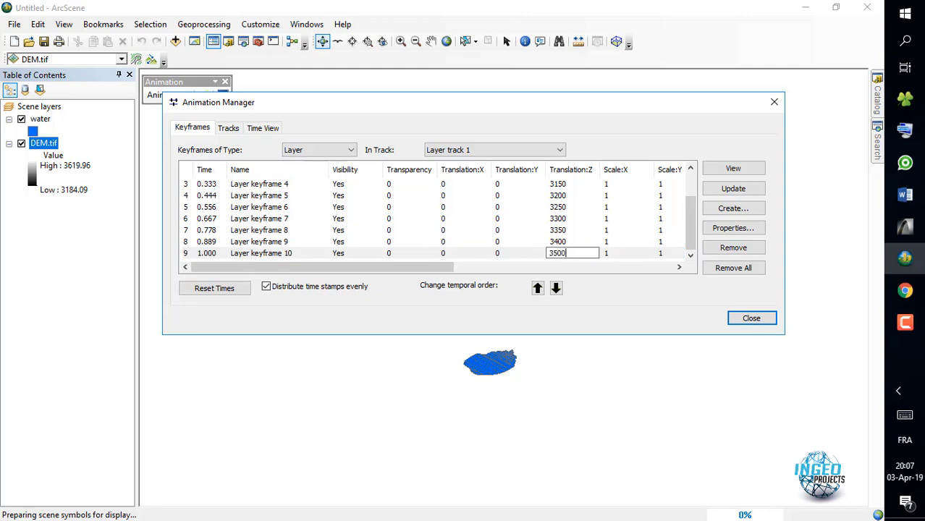
drag(693, 202, 697, 226)
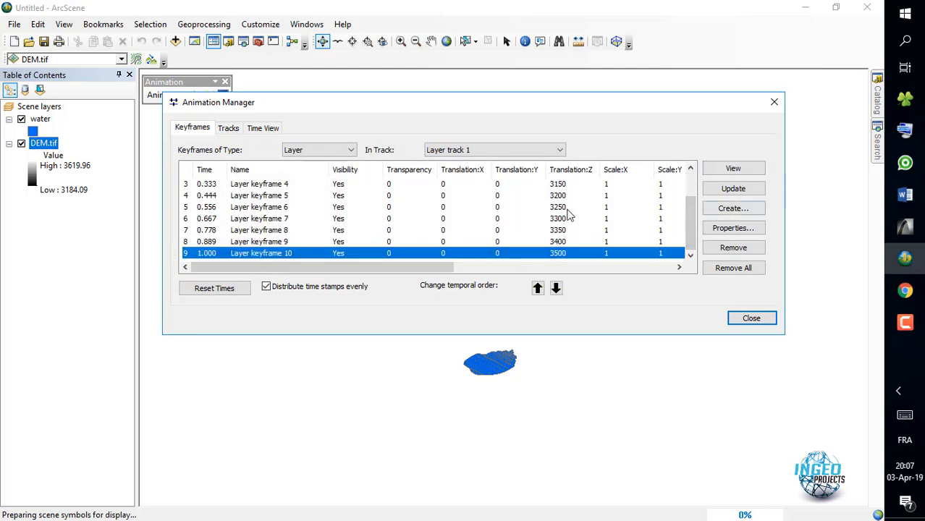
- Add Layer keyframe 11 for the water to Layer track 1 with Translation:Z 3550, and close the Animation Manager
click(734, 209)
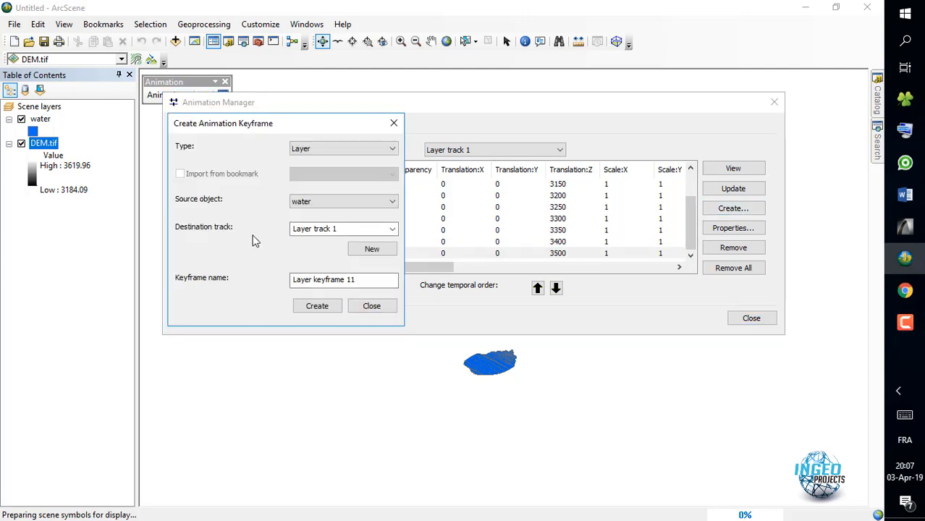
click(336, 306)
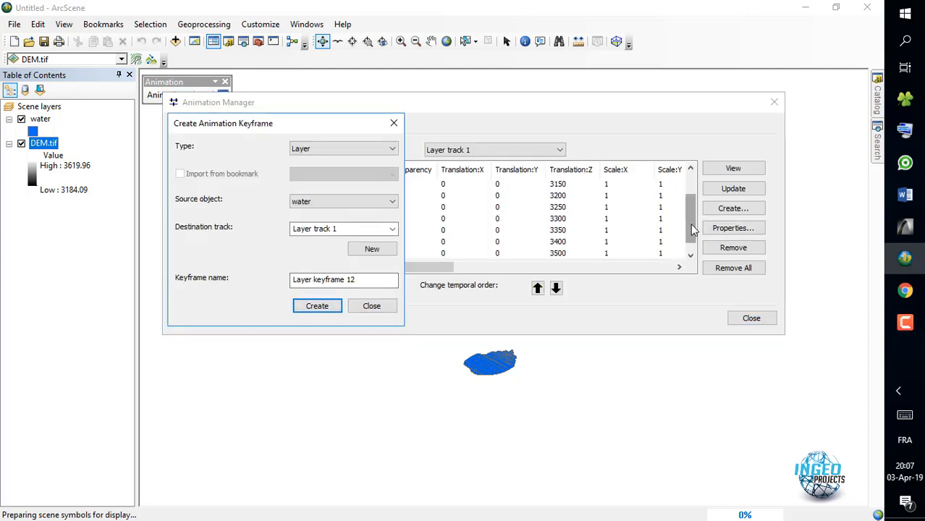
click(690, 254)
click(372, 307)
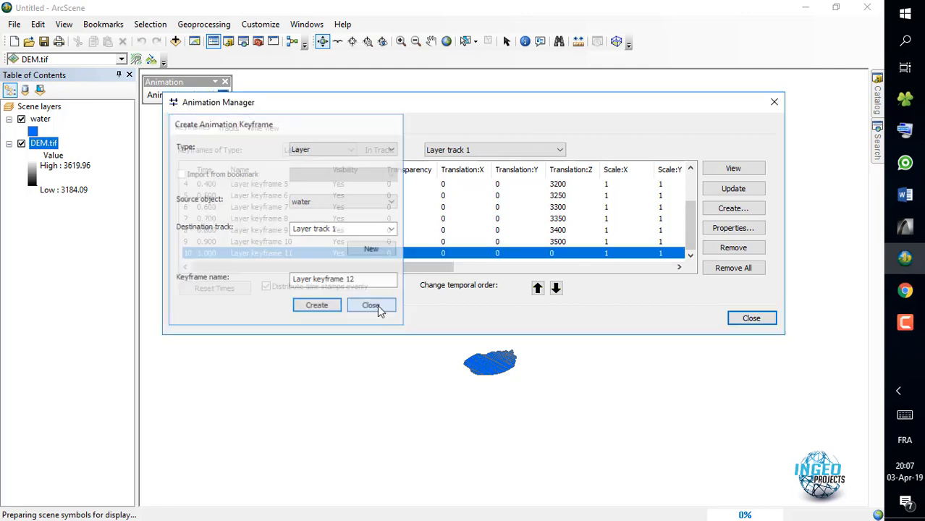
click(558, 254)
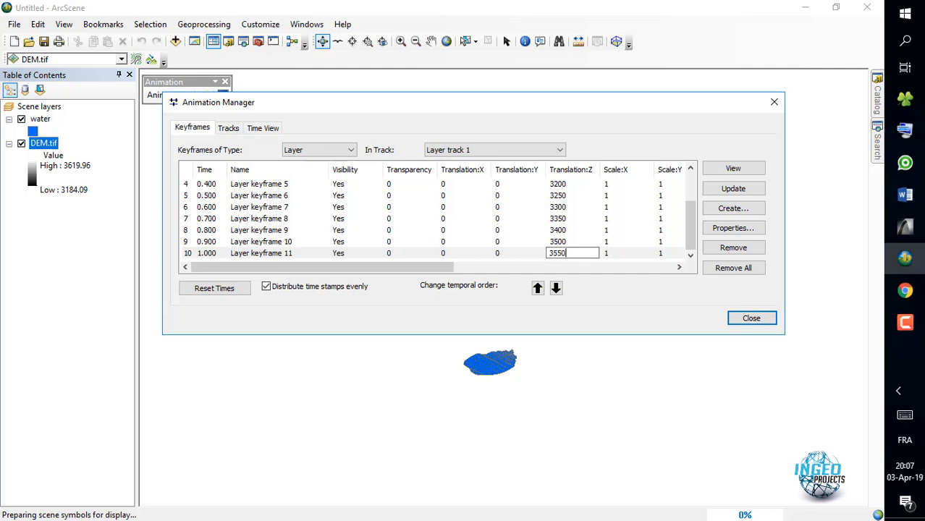
click(751, 318)
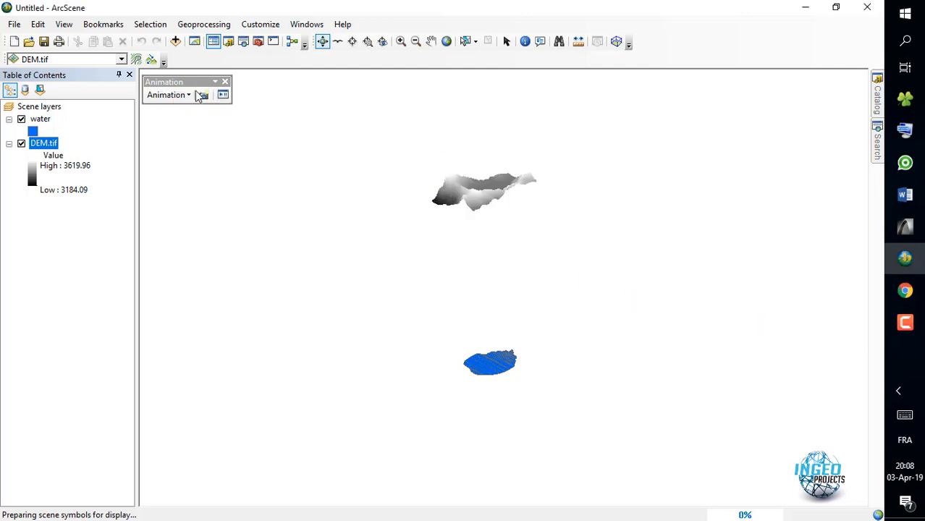
- Open the Animation Controls and play the flood animation twice to watch the water rise through the terrain
click(189, 97)
click(223, 97)
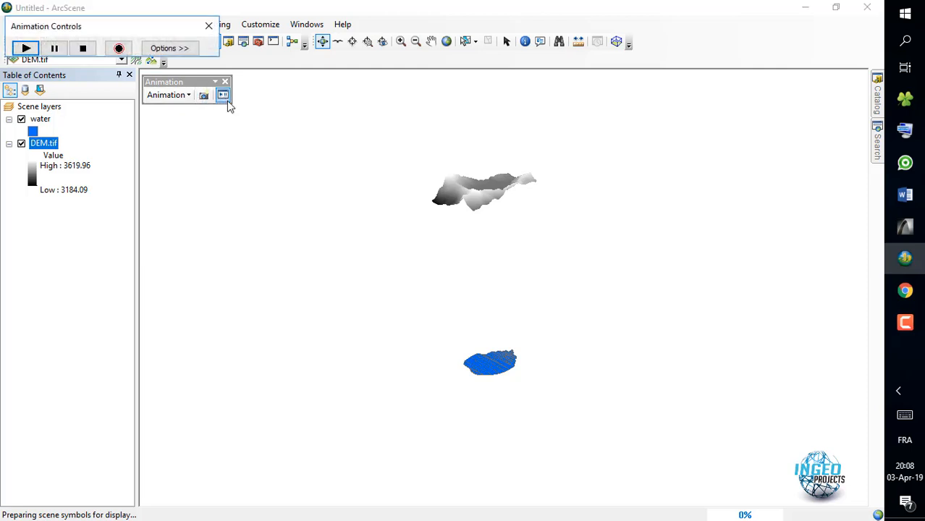
click(28, 50)
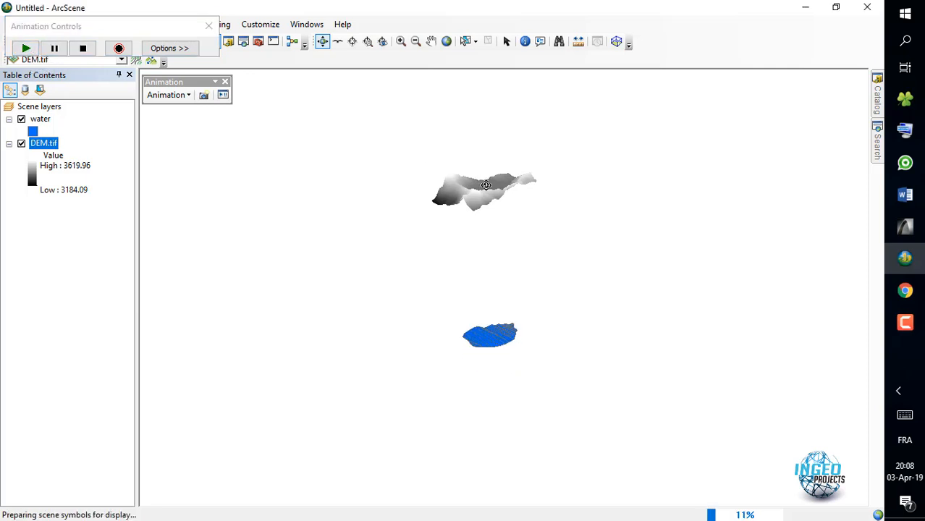
scroll(486, 186, up, 3)
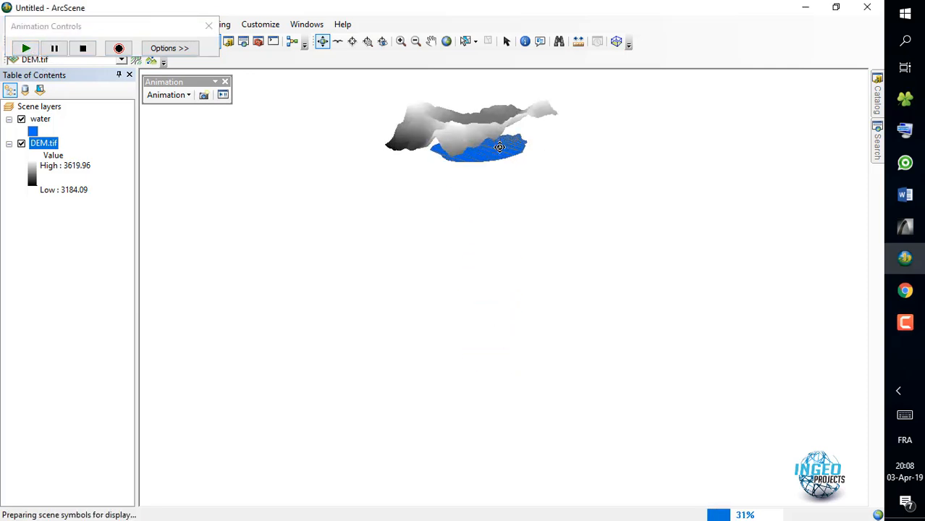
middle_drag(499, 137, 502, 236)
scroll(483, 239, up, 5)
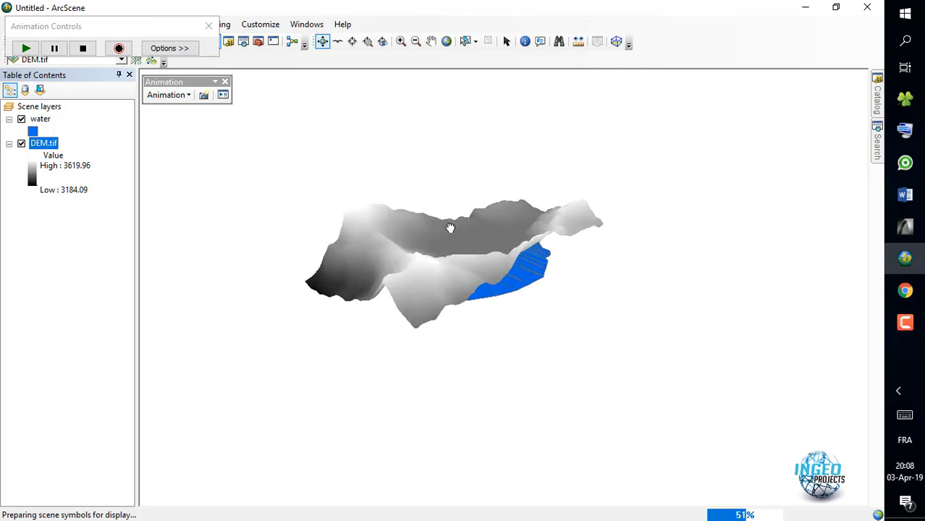
scroll(456, 230, up, 2)
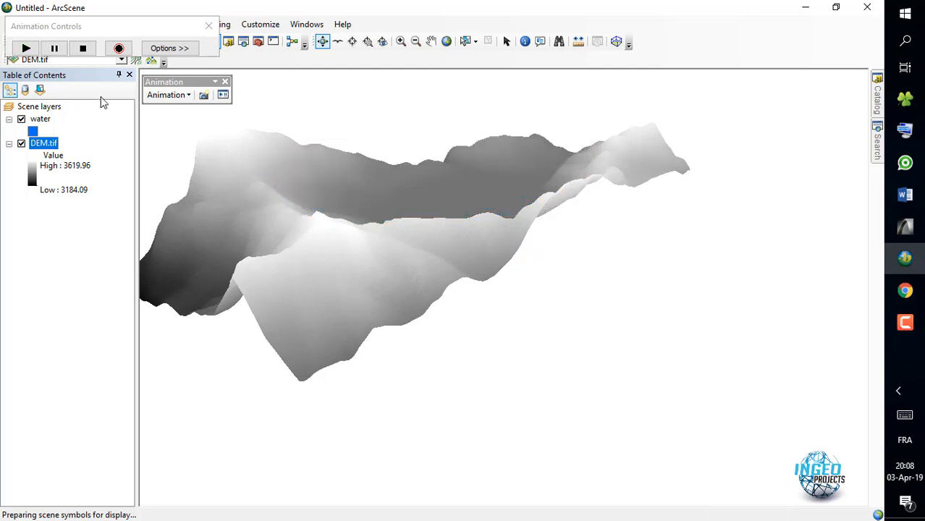
click(26, 47)
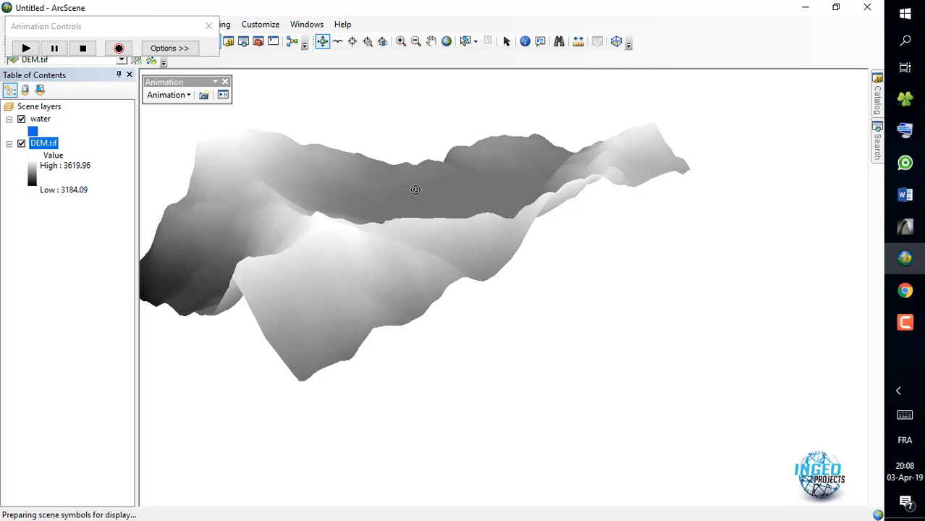
- Export the animation to the Desktop as an AVI named Untitled, using the Microsoft Video 1 compressor at quality 90
click(188, 96)
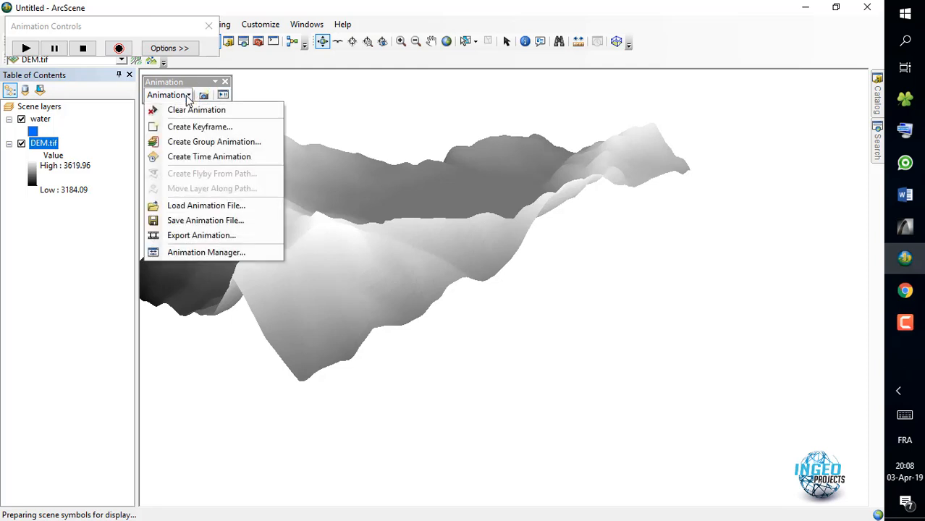
click(202, 237)
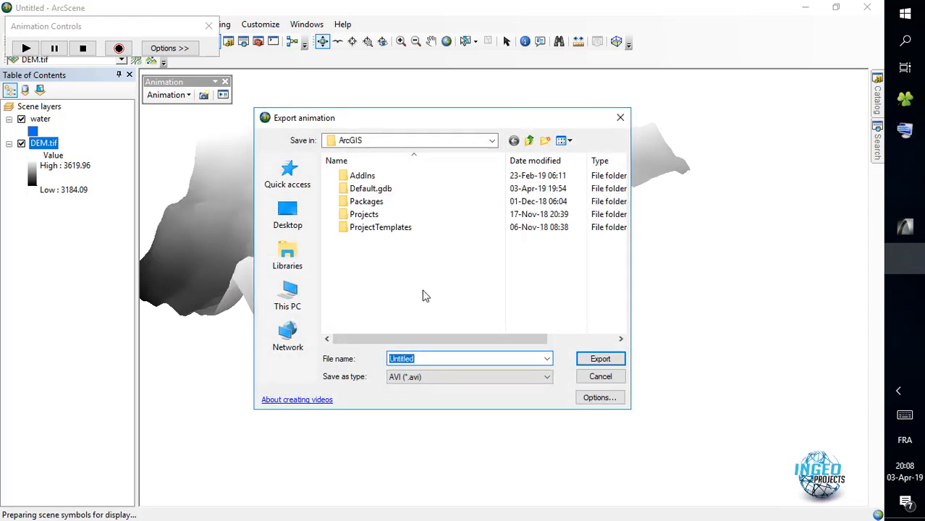
click(296, 230)
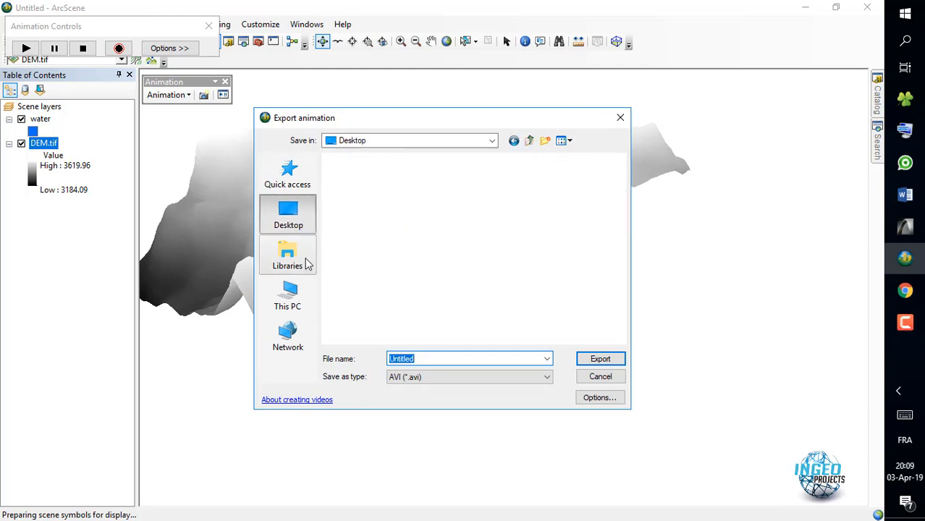
click(600, 358)
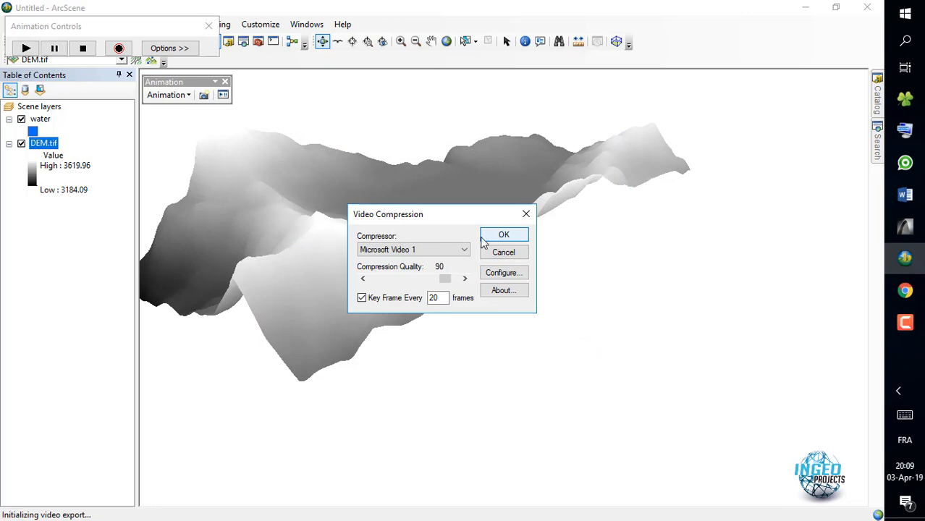
click(503, 239)
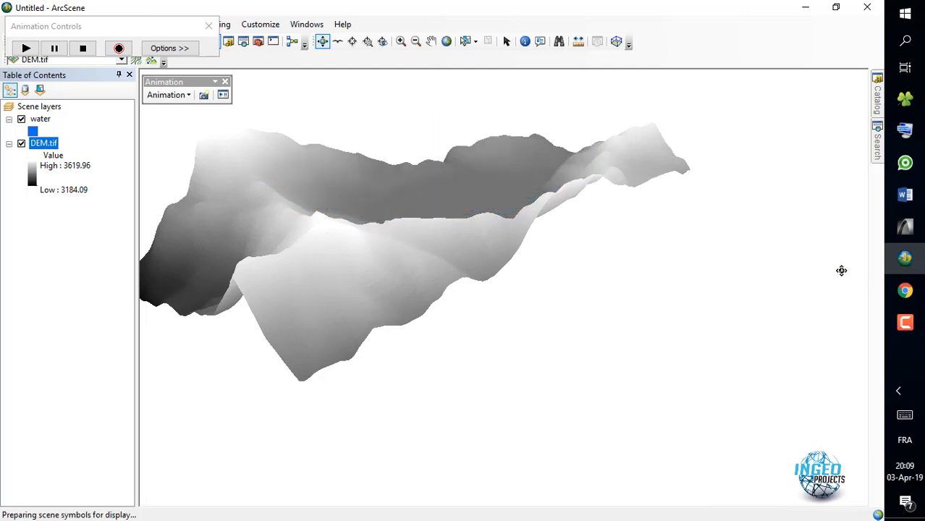
- Switch to Chrome to view the INGEO Projects Facebook page
click(905, 291)
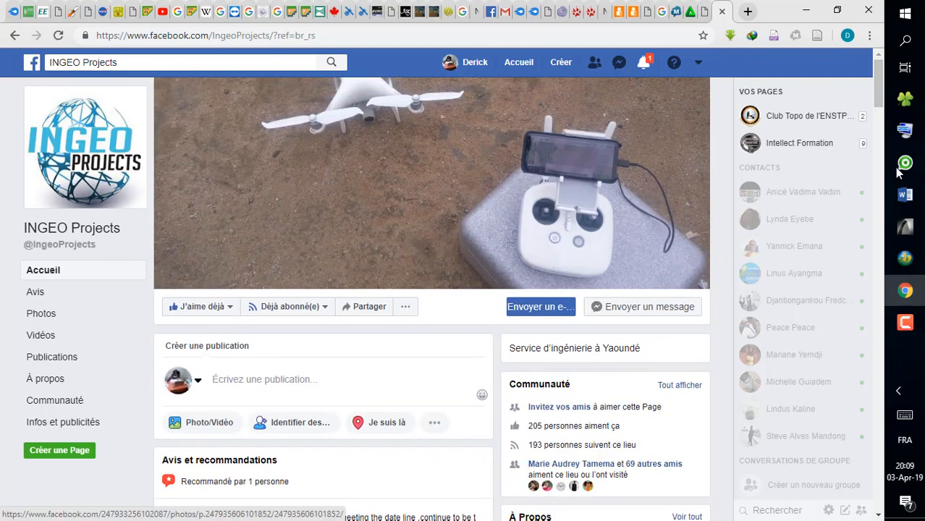
click(905, 322)
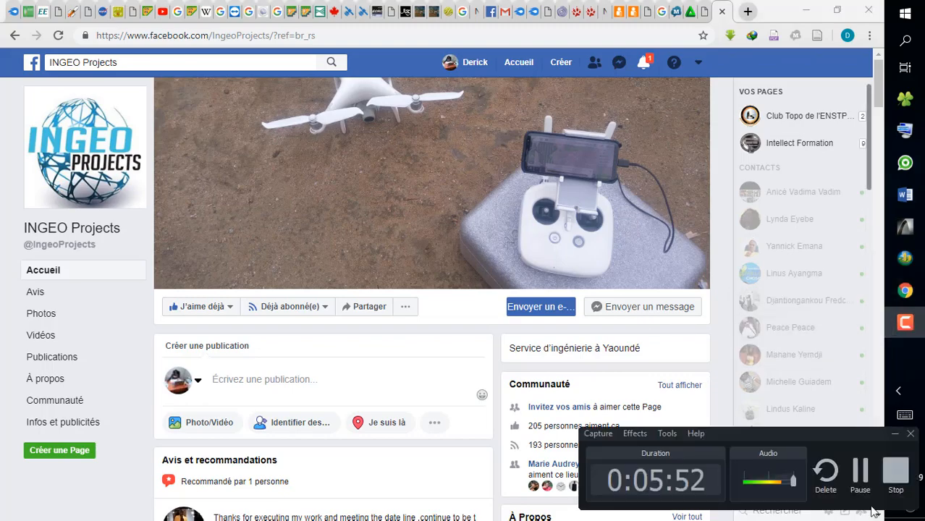